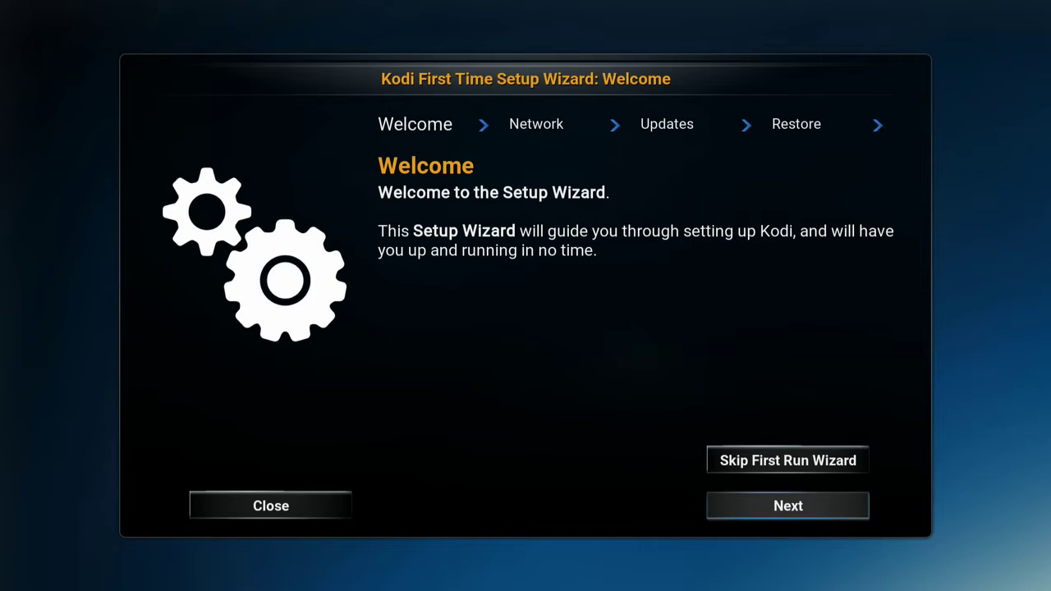
- Choose Next on the Welcome page instead of skipping the setup wizard
key("Up")
key("Down")
key("Up")
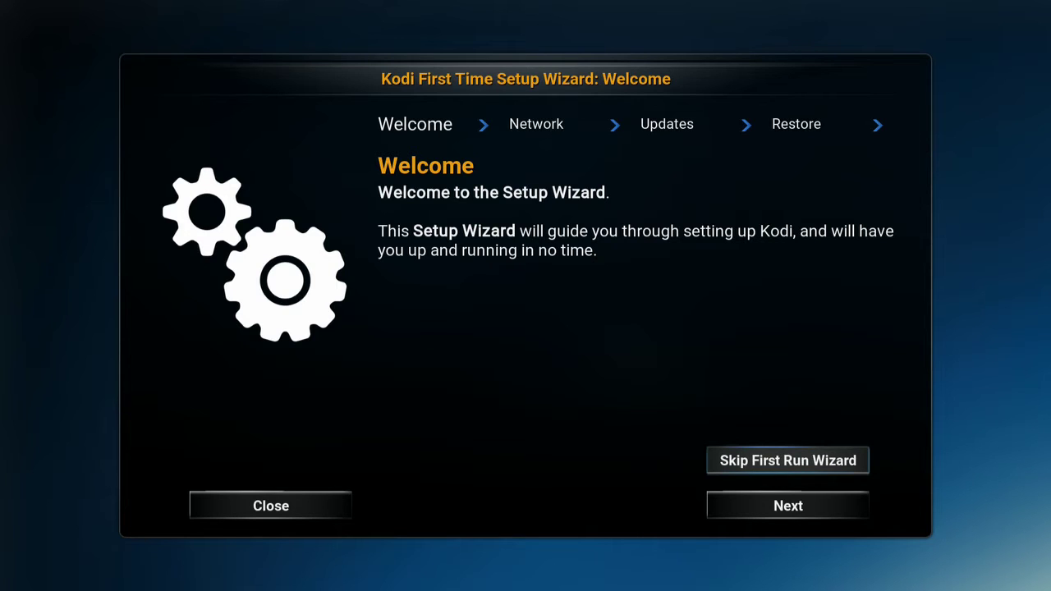
key("Down")
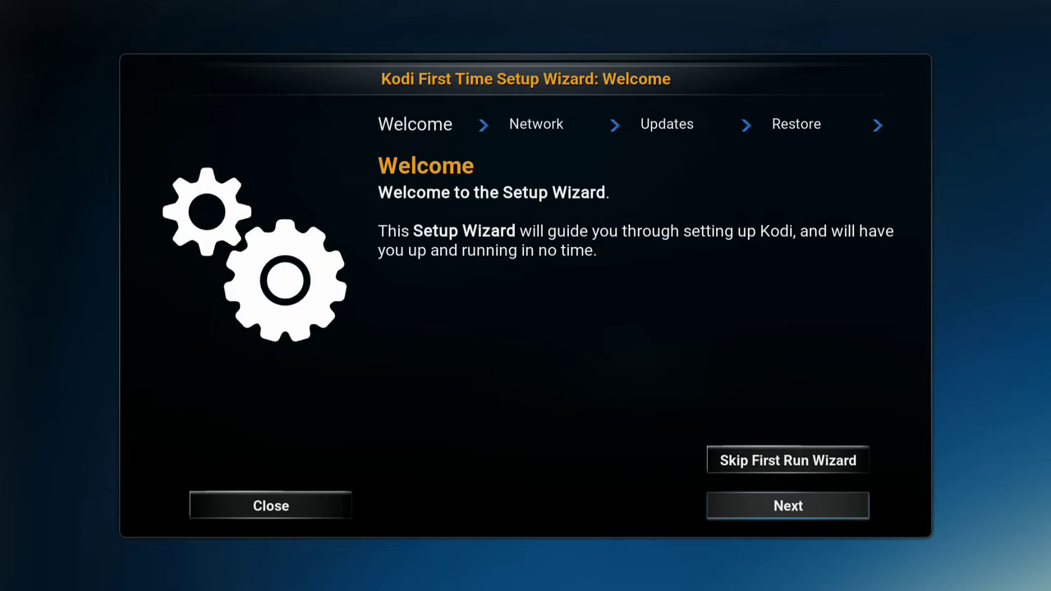
key("Return")
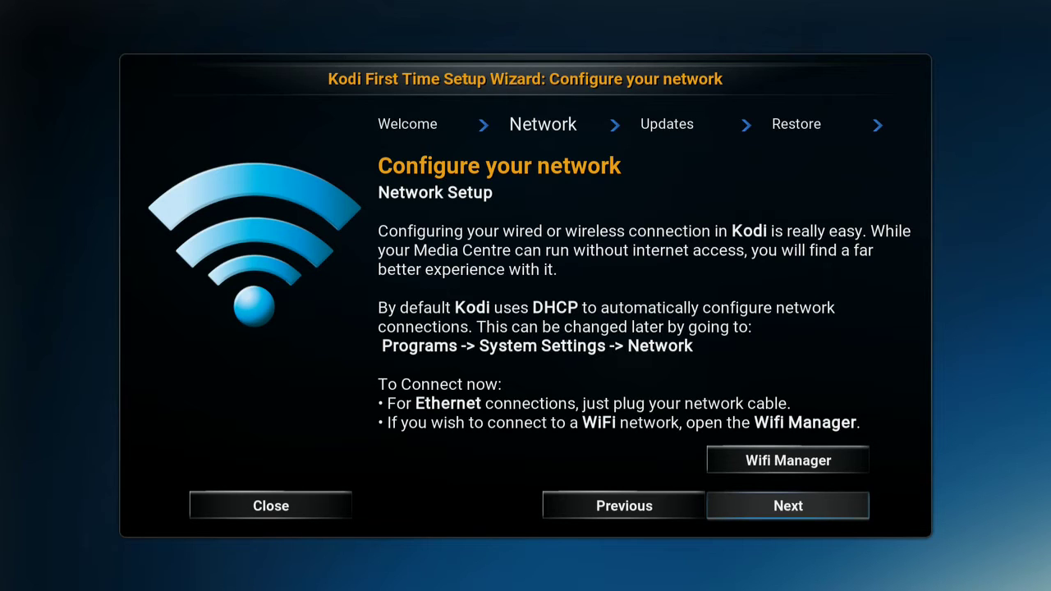
- In Wifi Manager, pick the Stream N TV access point from the available networks
key("Up")
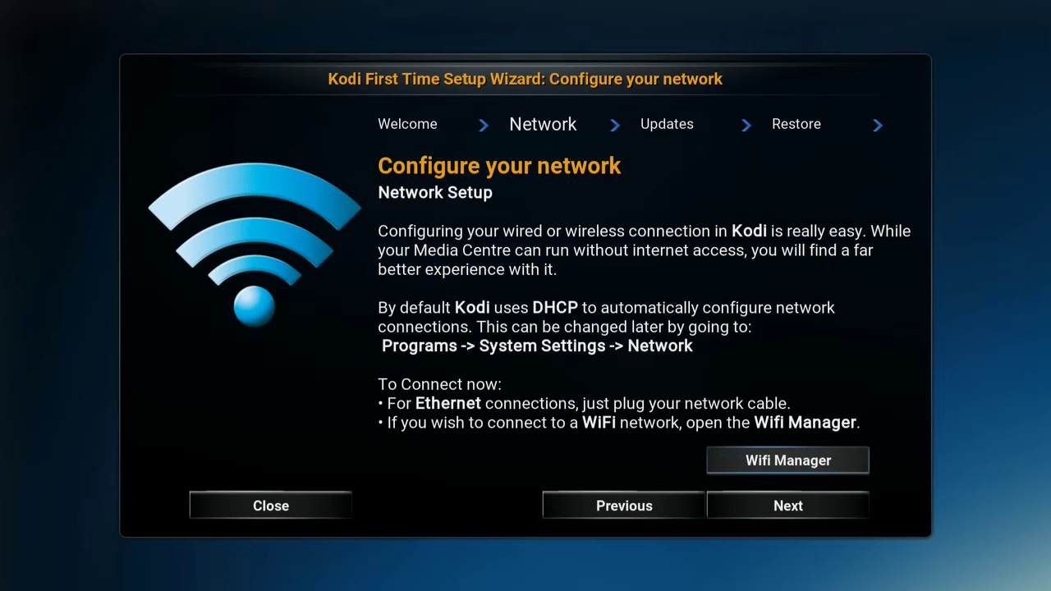
key("Return")
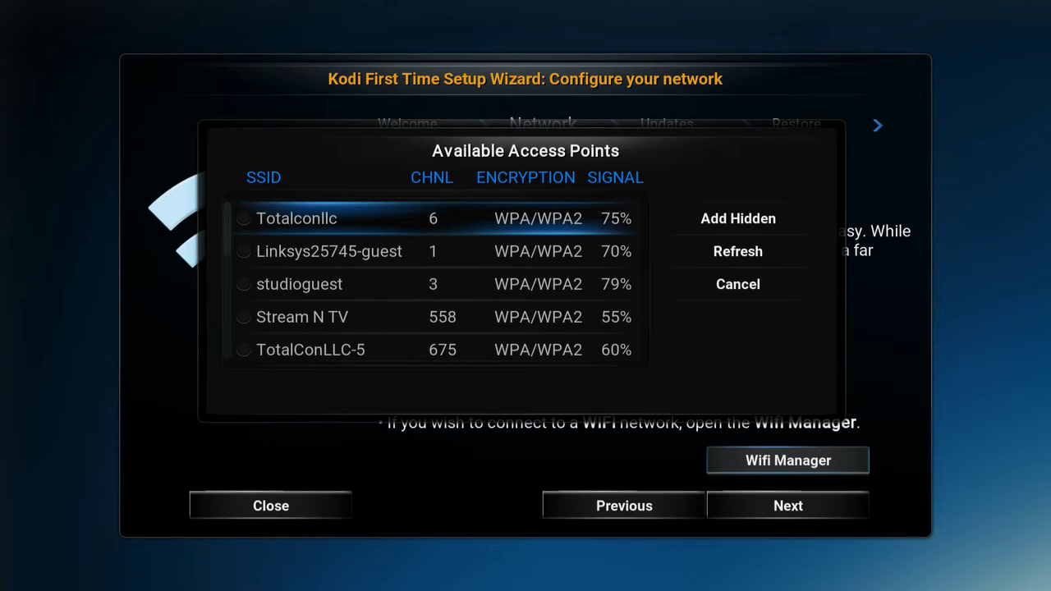
key("Left")
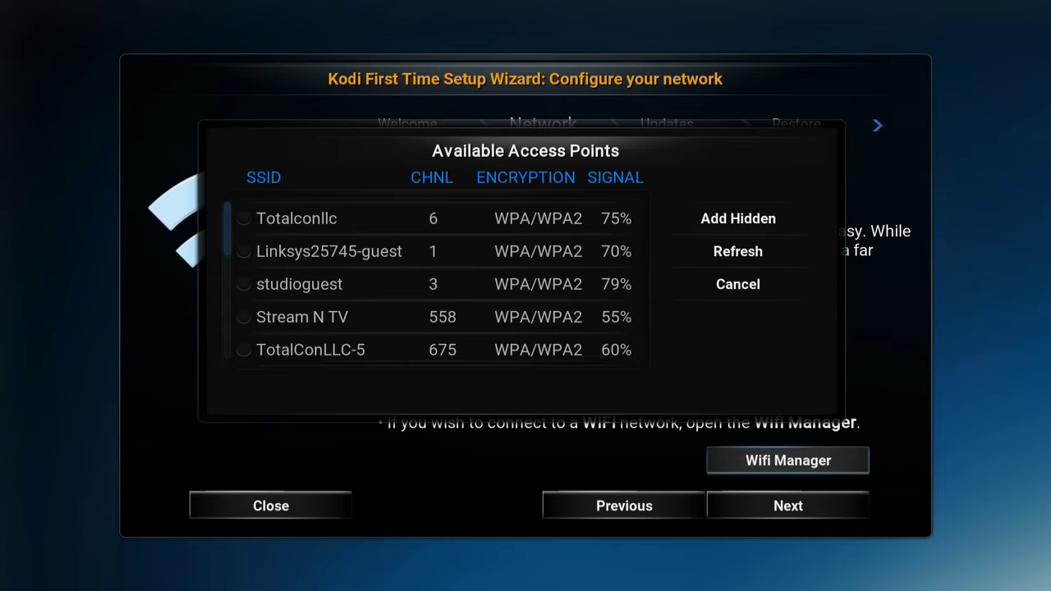
key("Right")
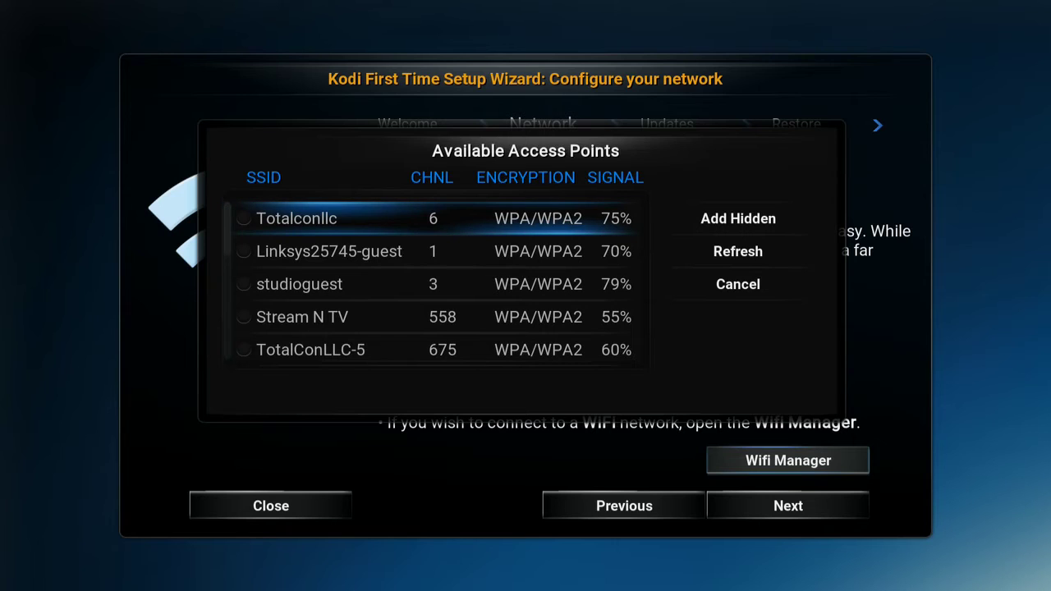
key("Left")
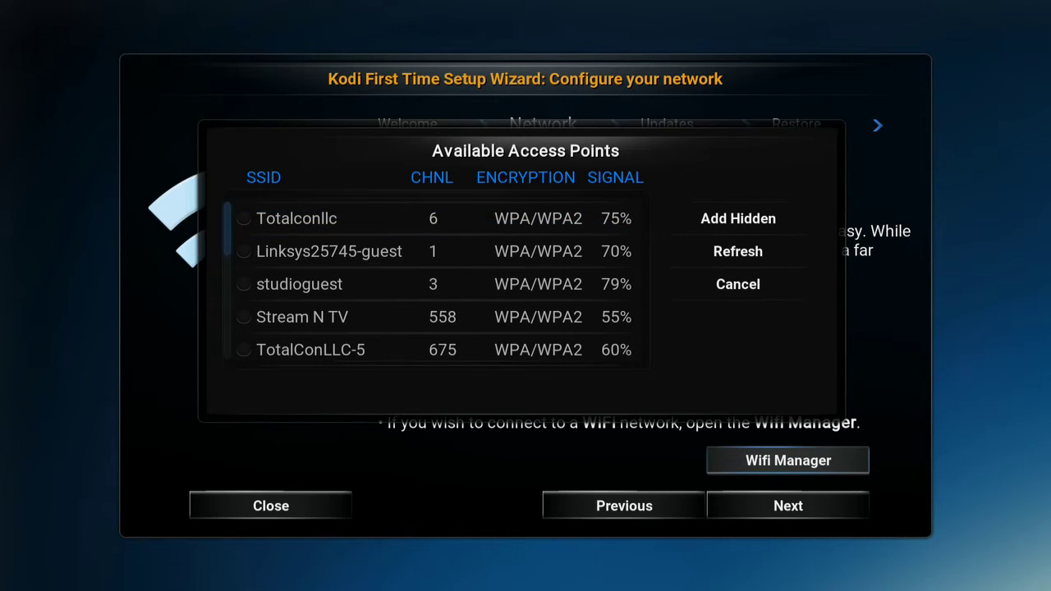
key("Down")
key("Right")
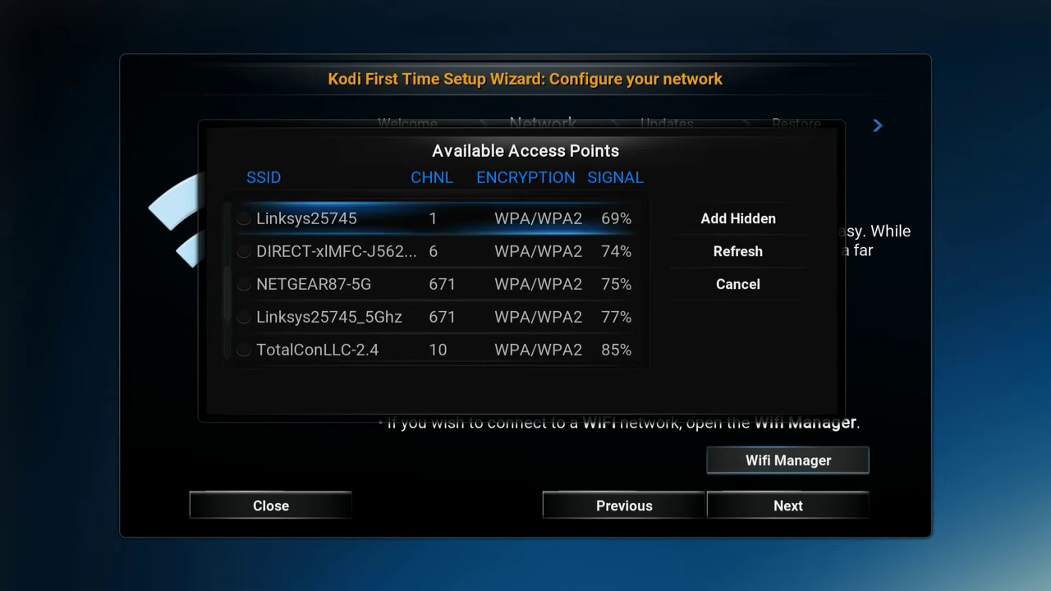
key("Up")
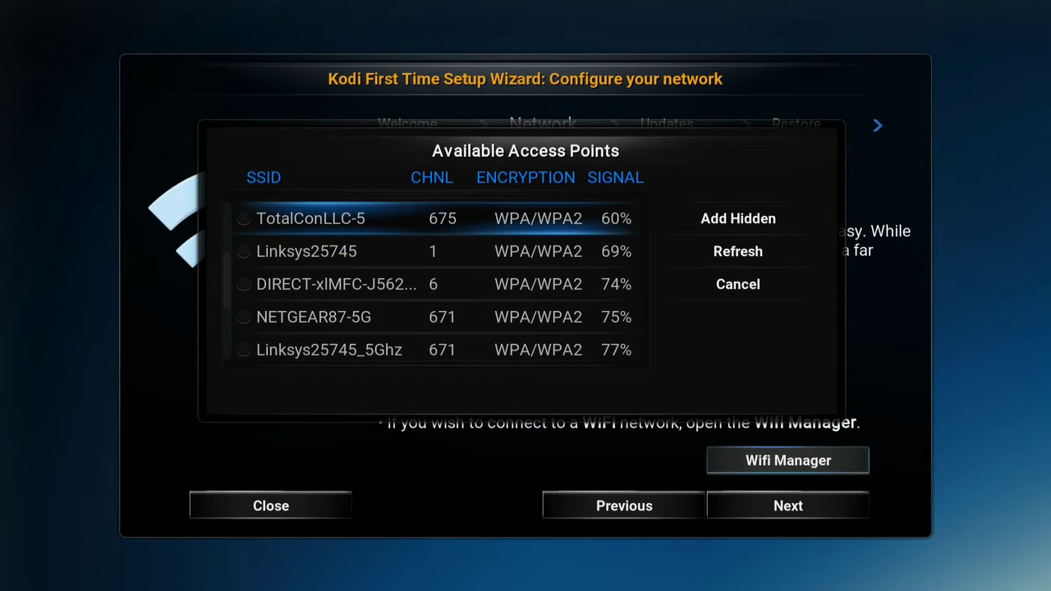
key("Up")
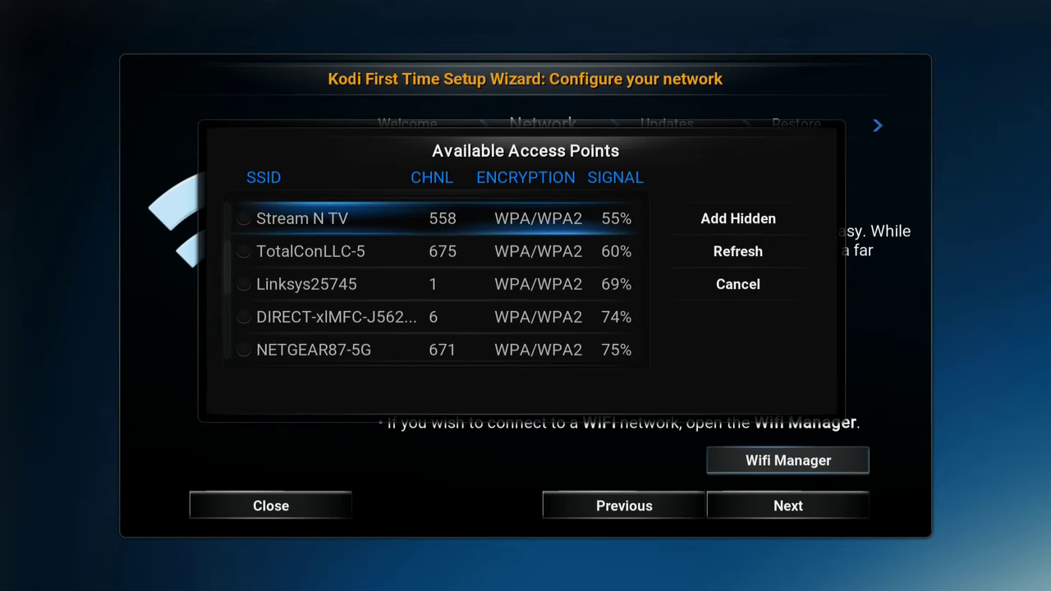
key("Return")
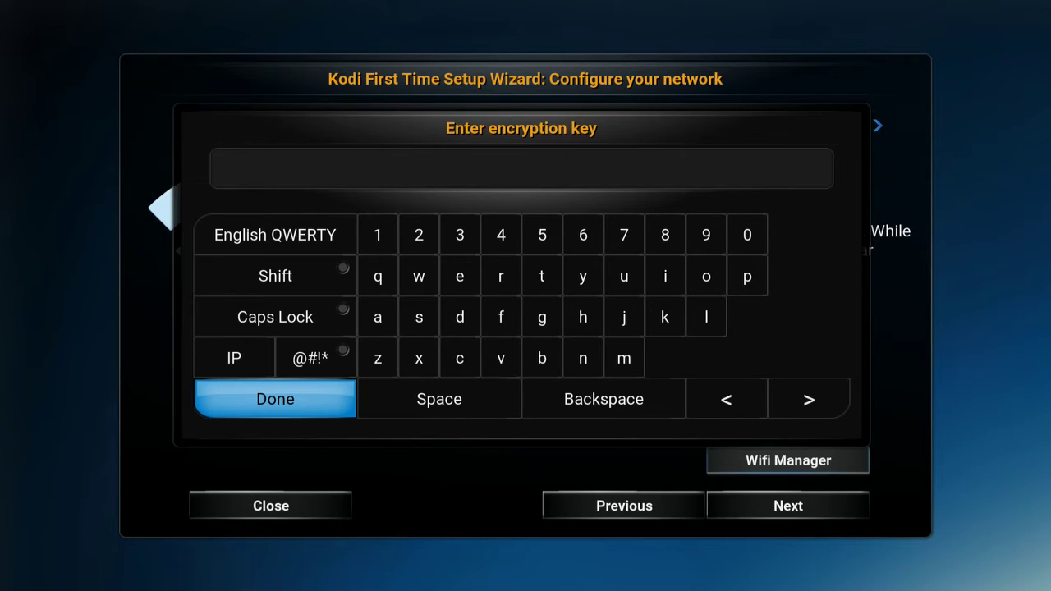
- Enter the Stream N TV Wi‑Fi password and confirm it
key("Return")
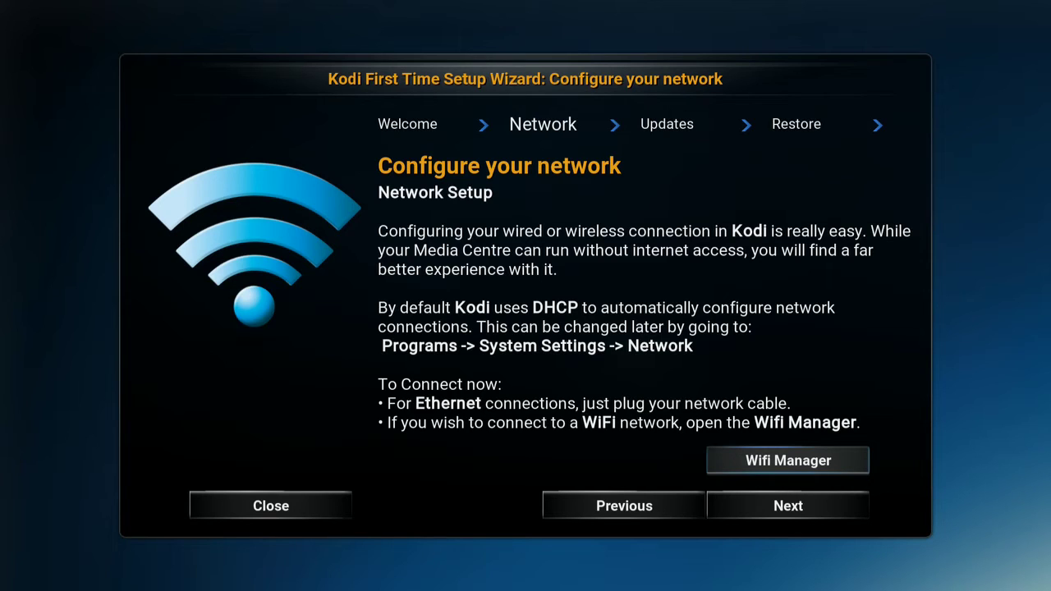
- Go past the Updates, Backup, Screen Calibration, Skin, Video and Music Library pages with Next
key("Down")
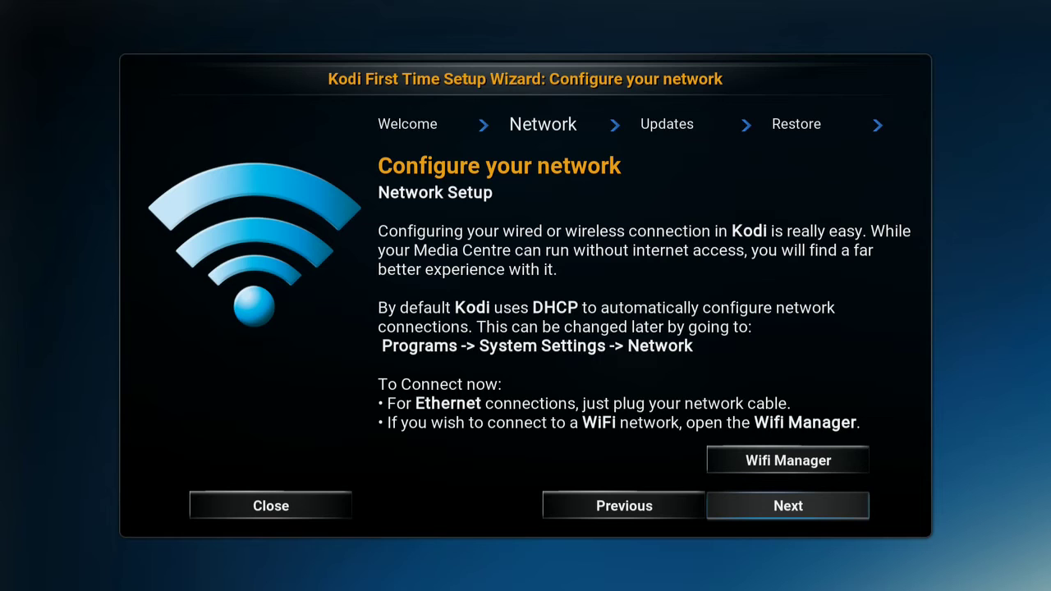
key("Return")
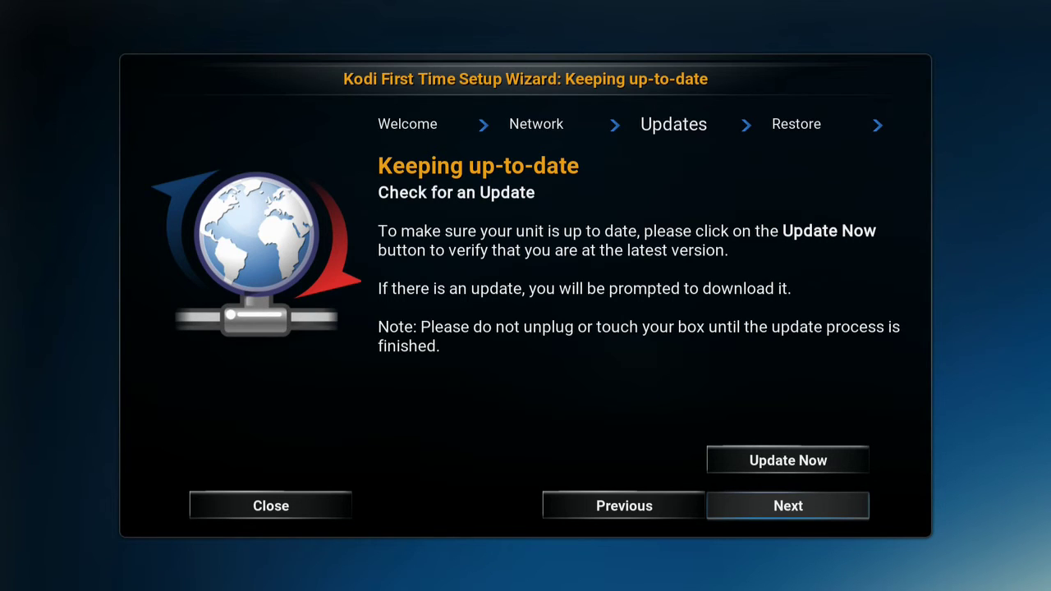
key("Return")
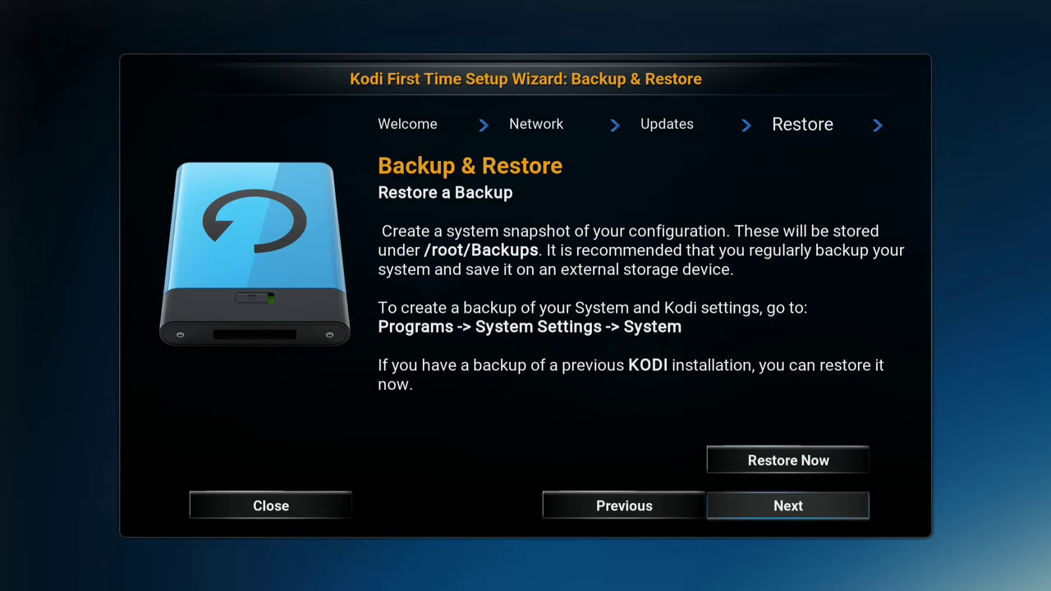
key("Return")
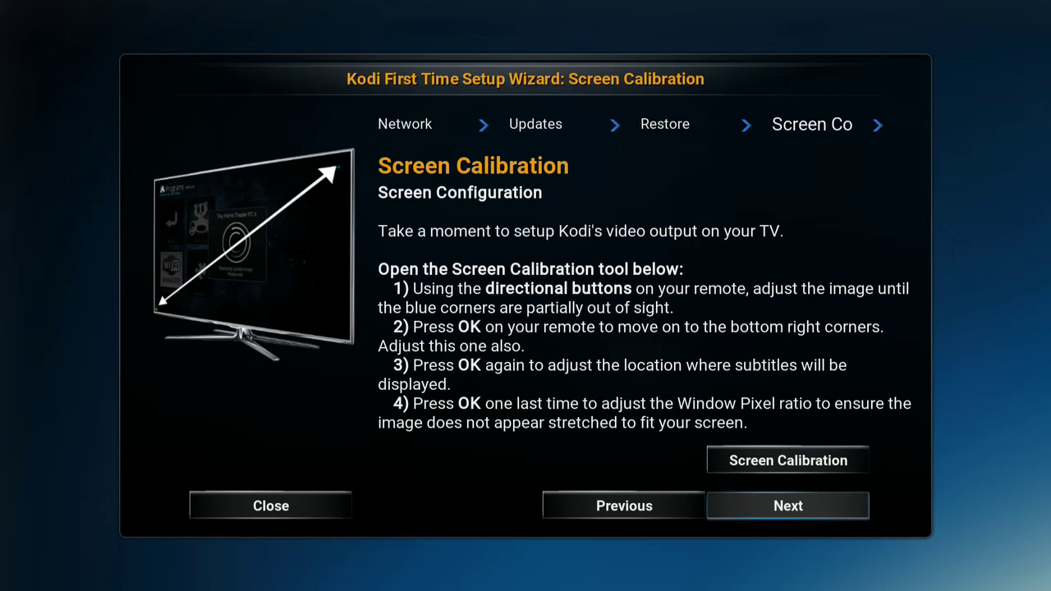
key("Return")
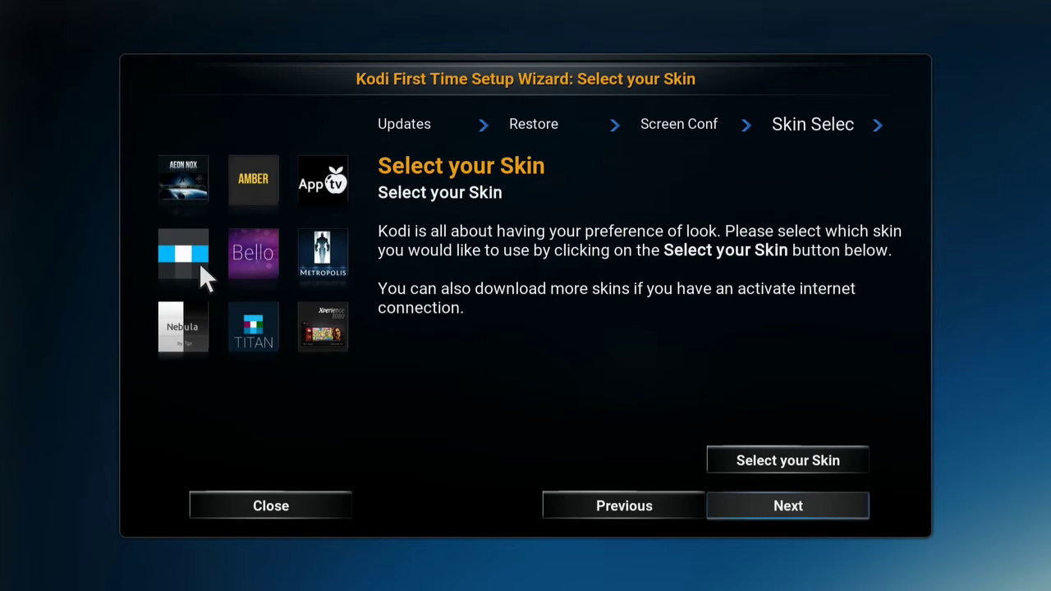
key("Return")
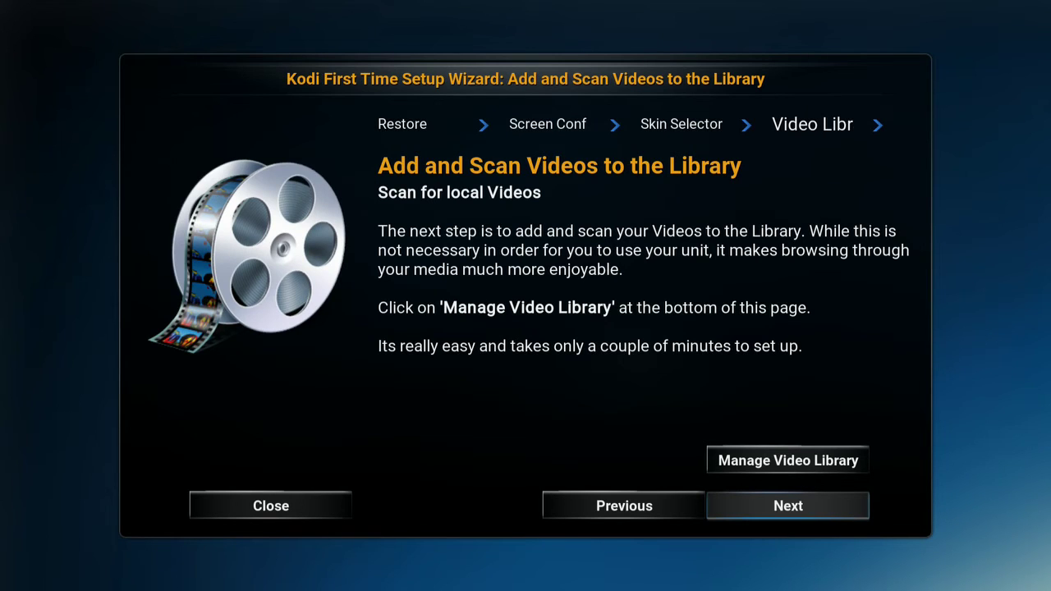
key("Return")
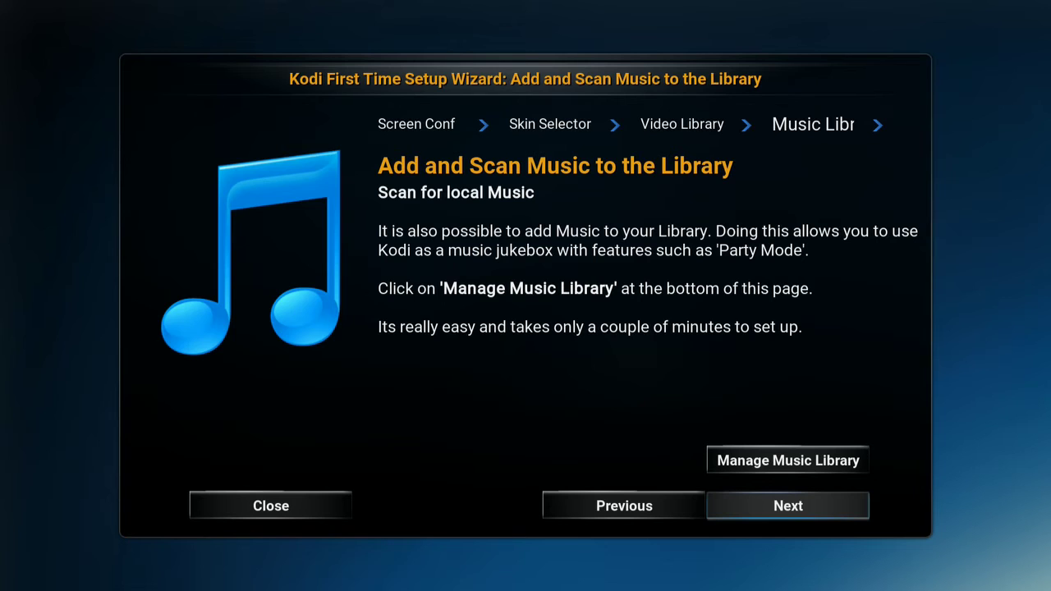
key("Return")
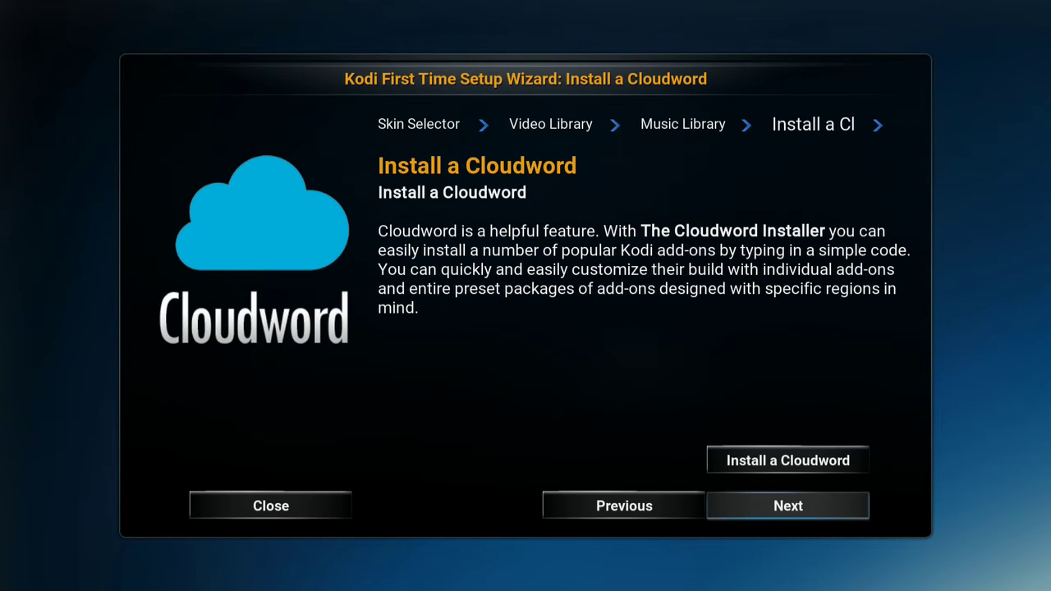
- Start Install a Cloudword and select the Enter Cloudword row in Settings - CLOUDWORD
key("Up")
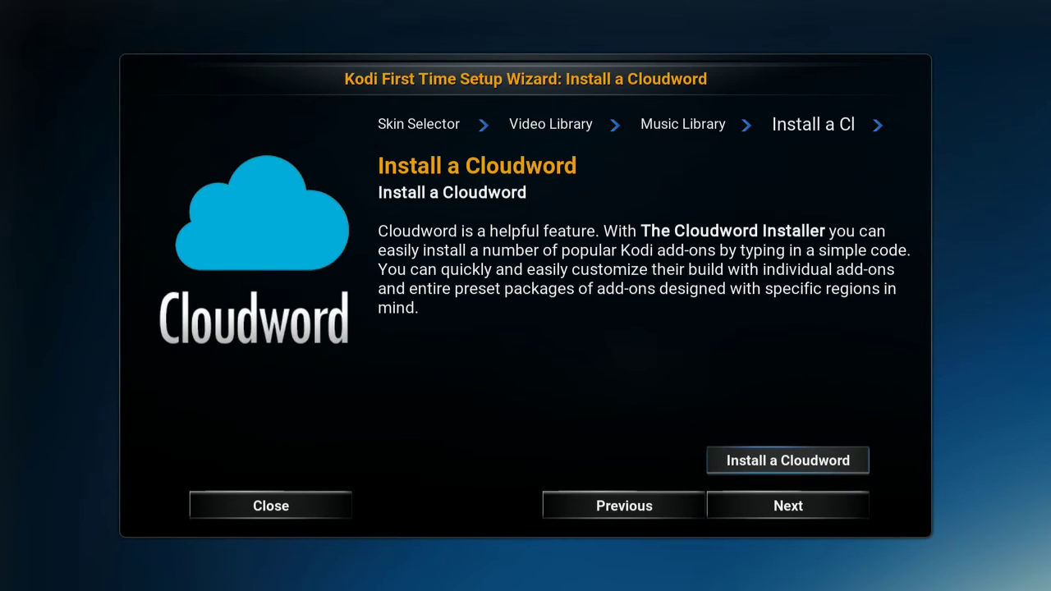
key("Return")
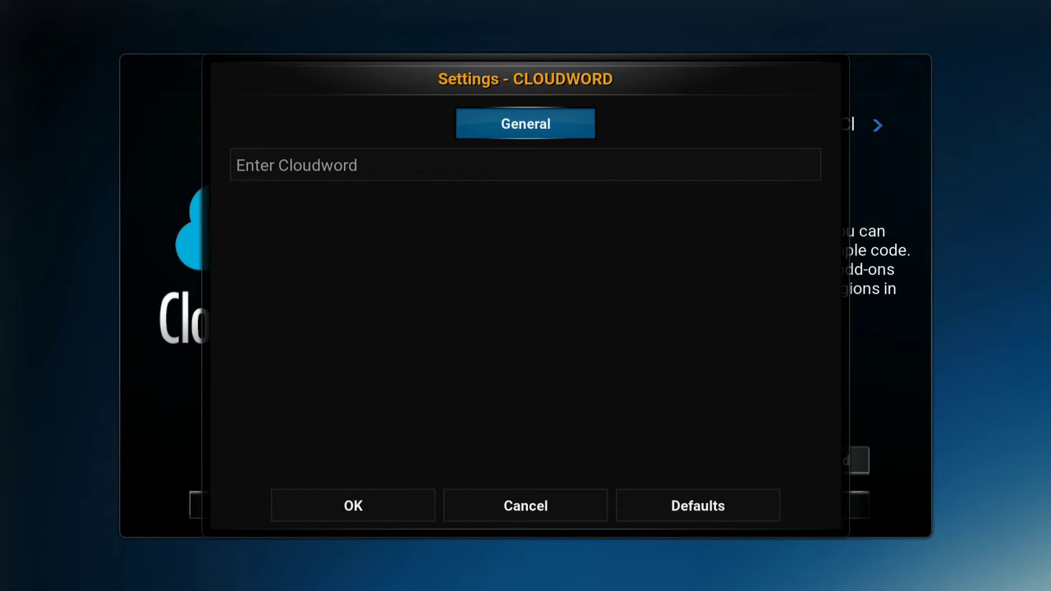
key("Down")
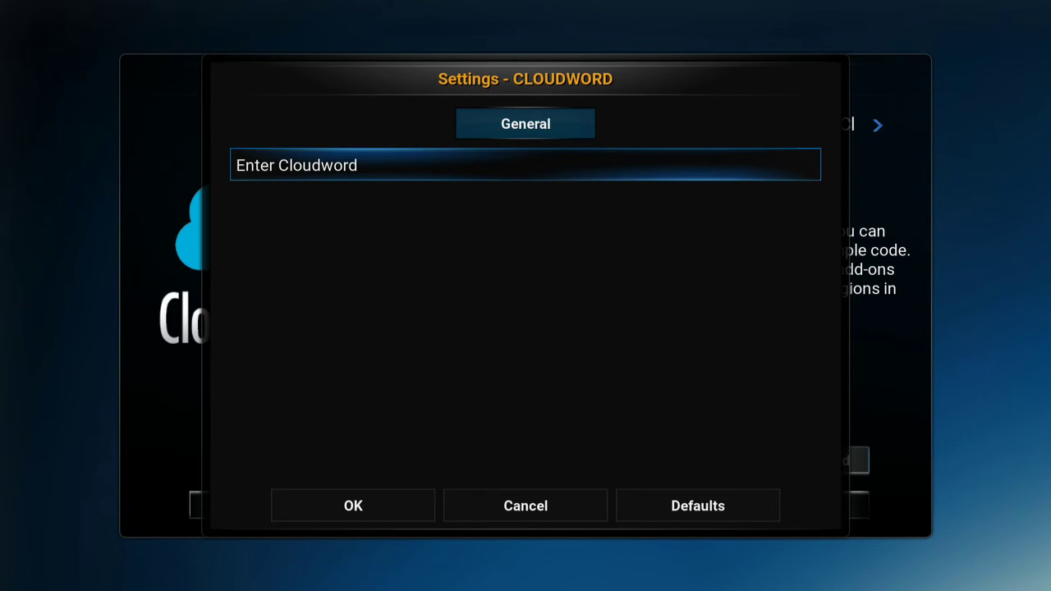
key("Return")
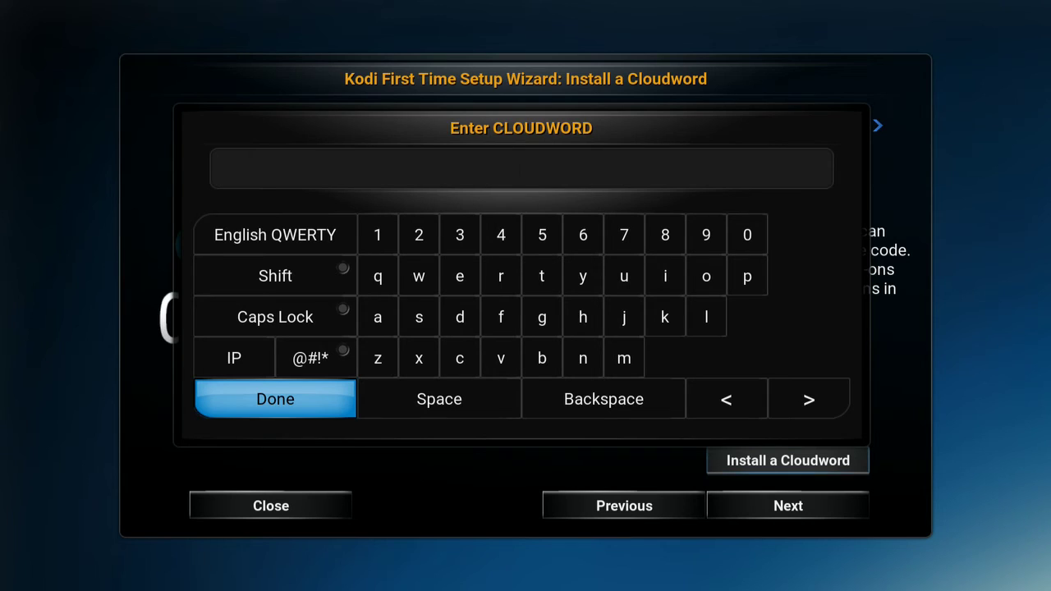
- Enter the build's cloudword code and submit it to download and install the build
key("Return")
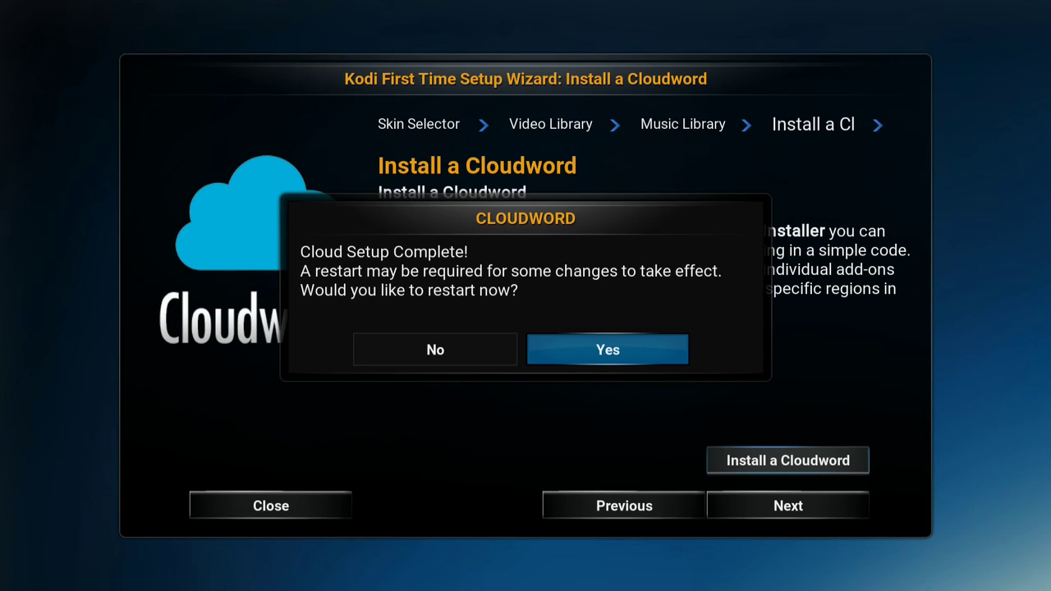
- Accept the restart, then move through MORE MOVIE to the TOP MOVIES home section
key("Return")
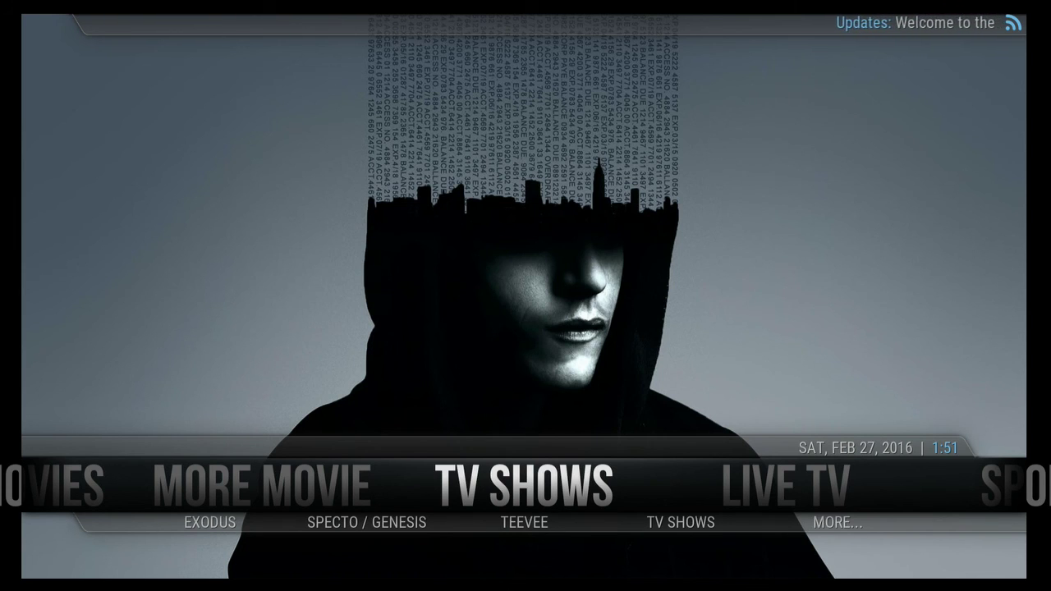
key("Left")
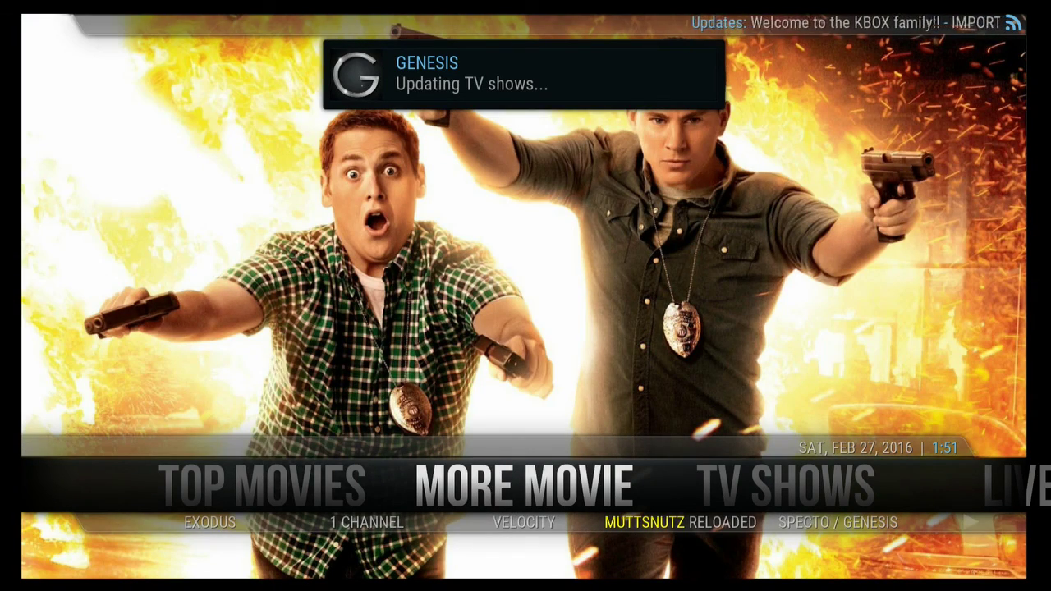
key("Left")
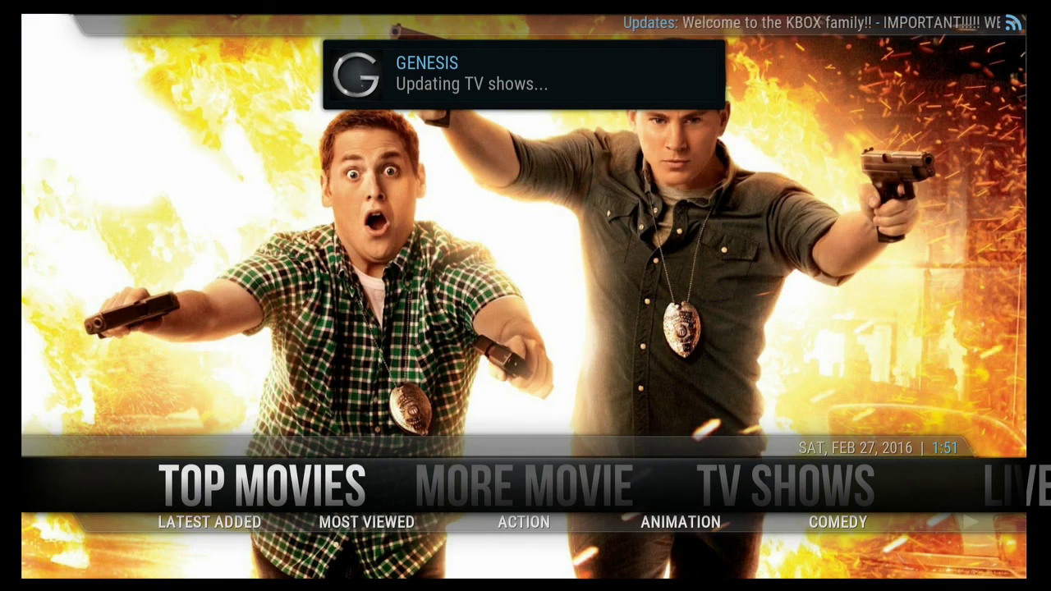